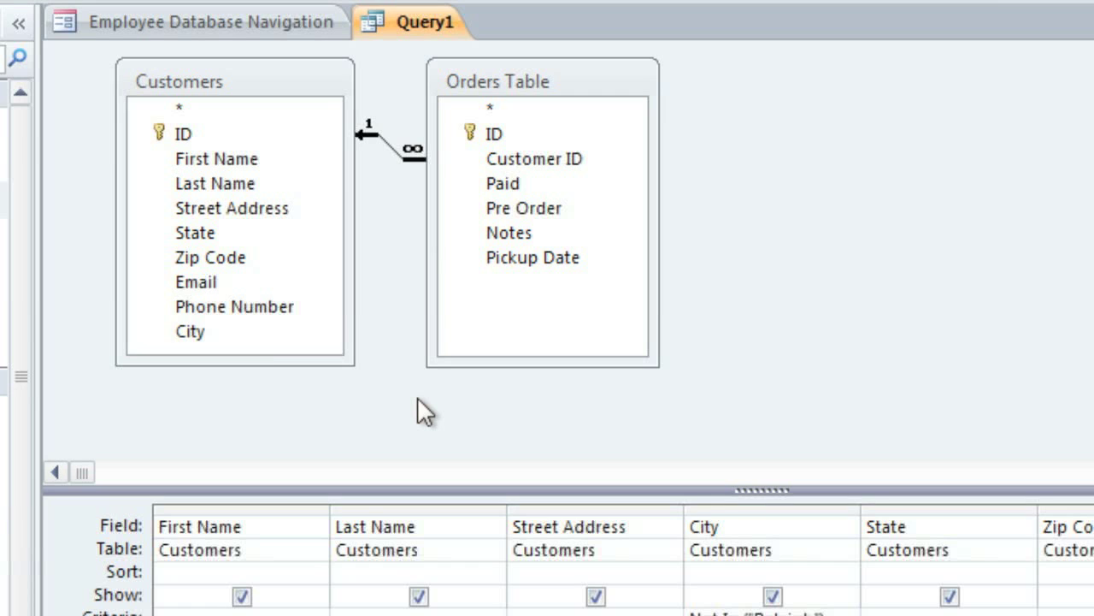
Set the Customers–Orders Table join to option 3, a left join keeping all Orders Table rows.
left_click(397, 158)
double_click(397, 158)
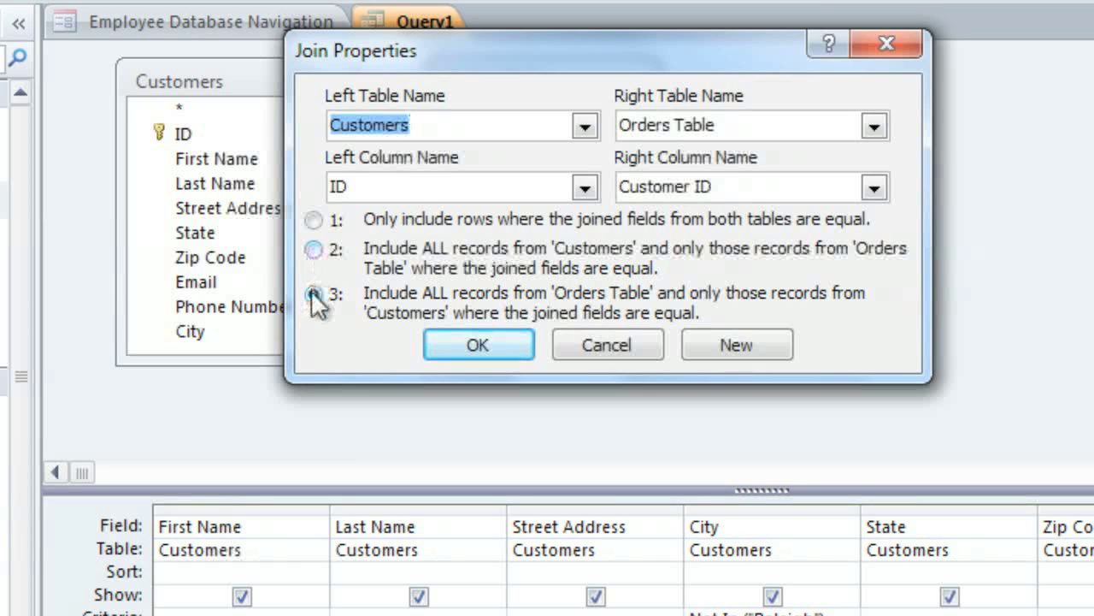
left_click(439, 343)
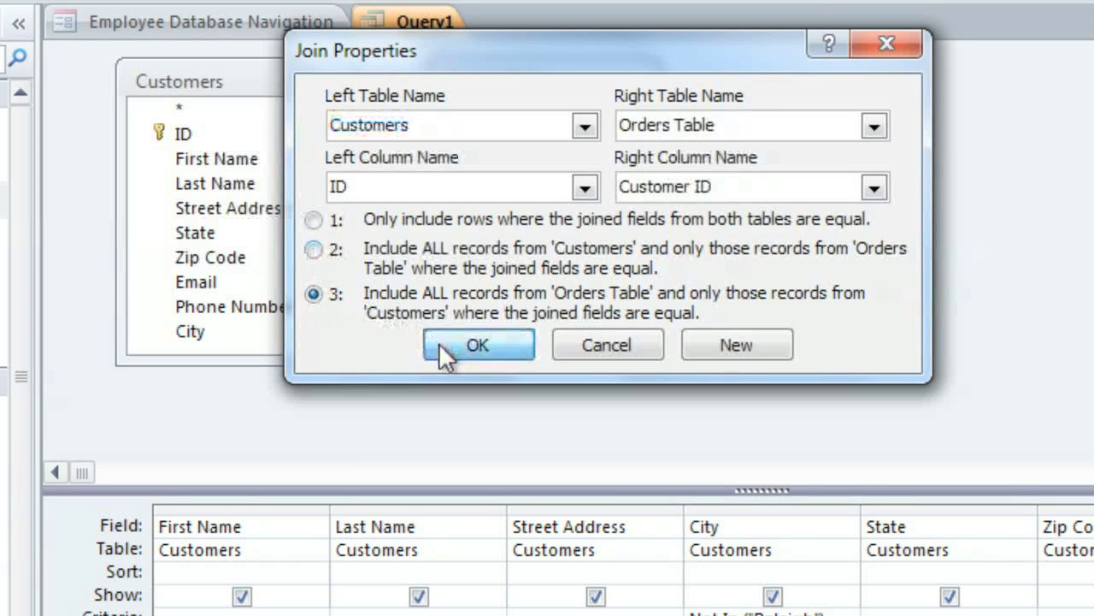